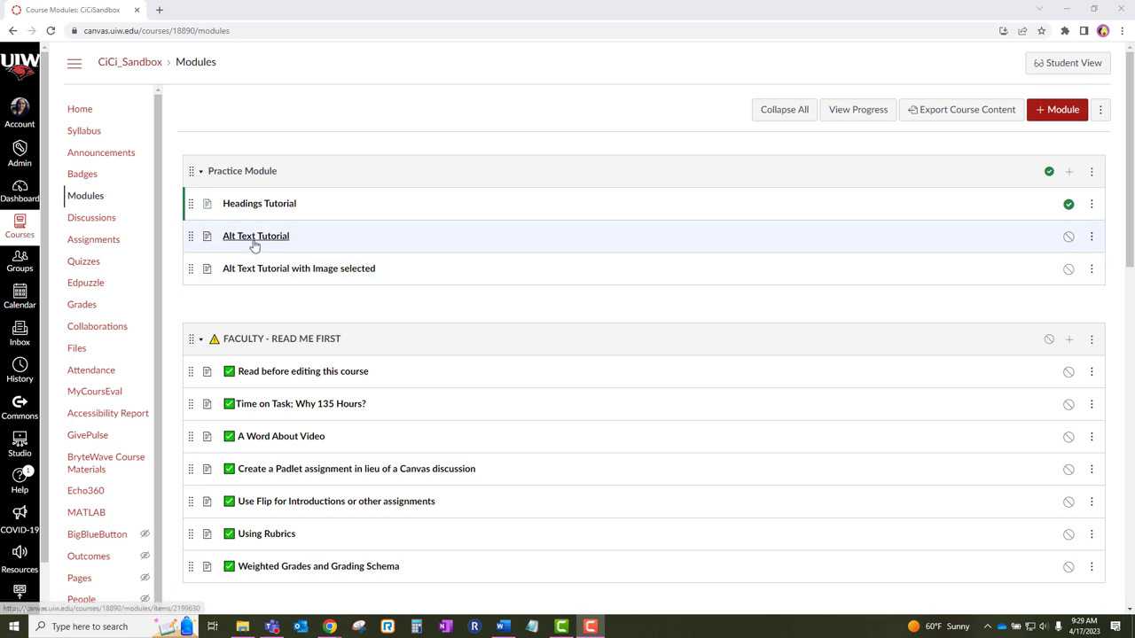
# Step: Open the Alt Text Tutorial page for editing and start an image upload in its content area
pyautogui.click(254, 244)
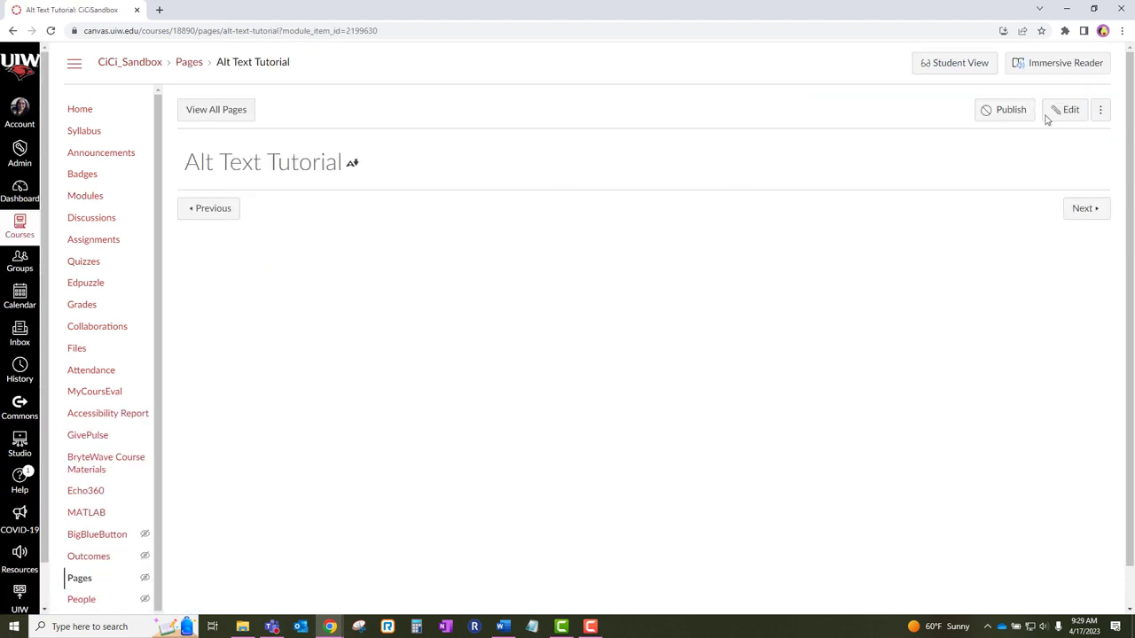
pyautogui.click(1051, 119)
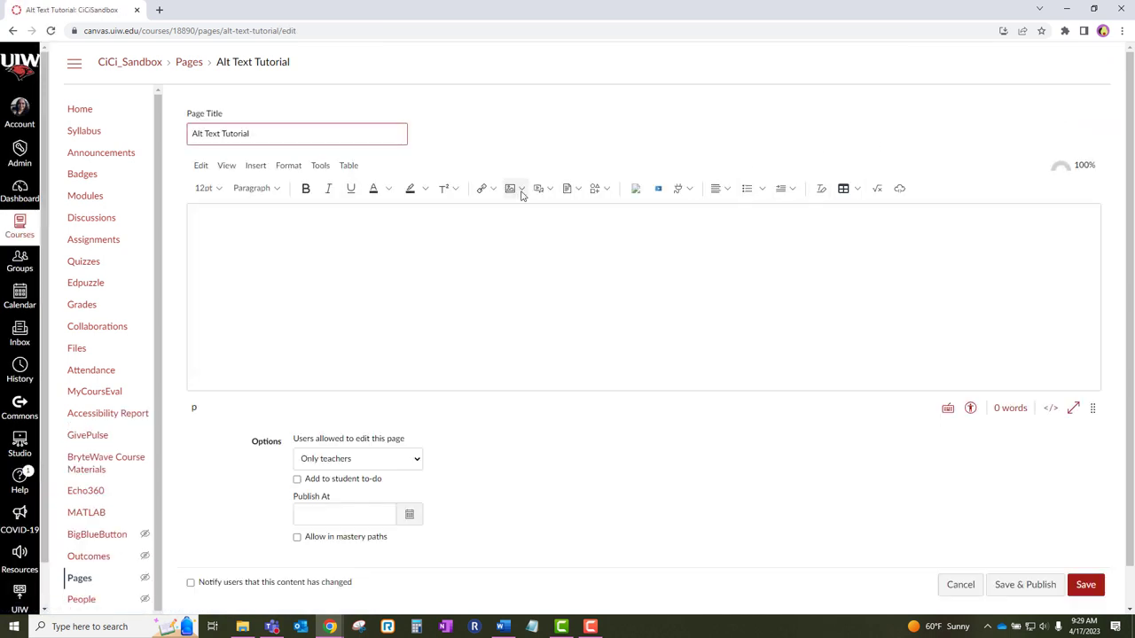
pyautogui.click(521, 193)
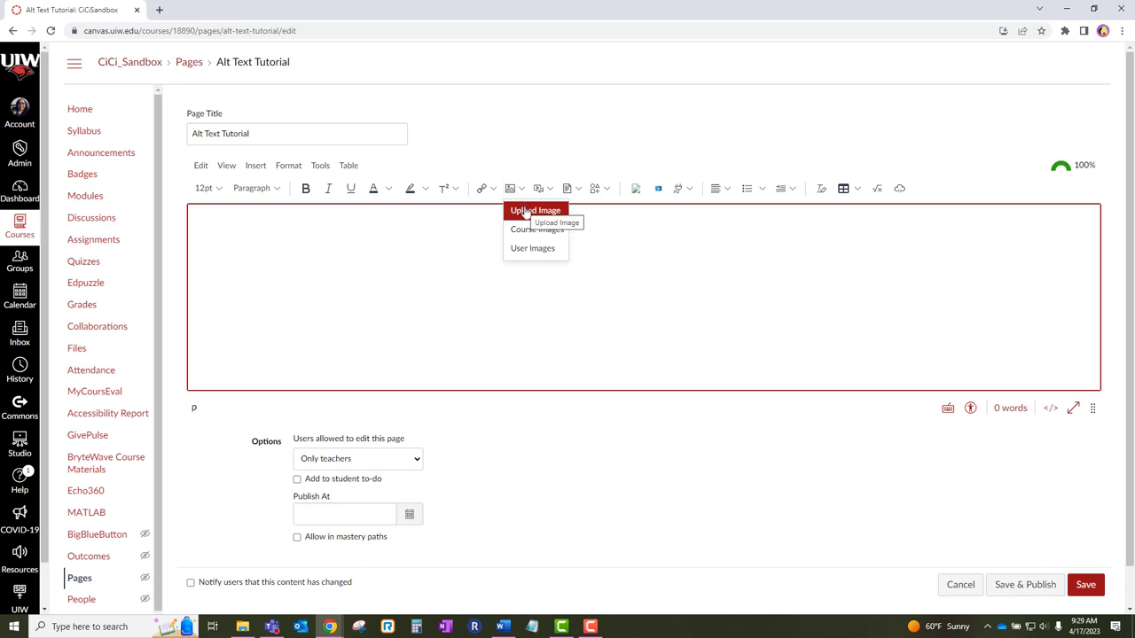
pyautogui.click(527, 213)
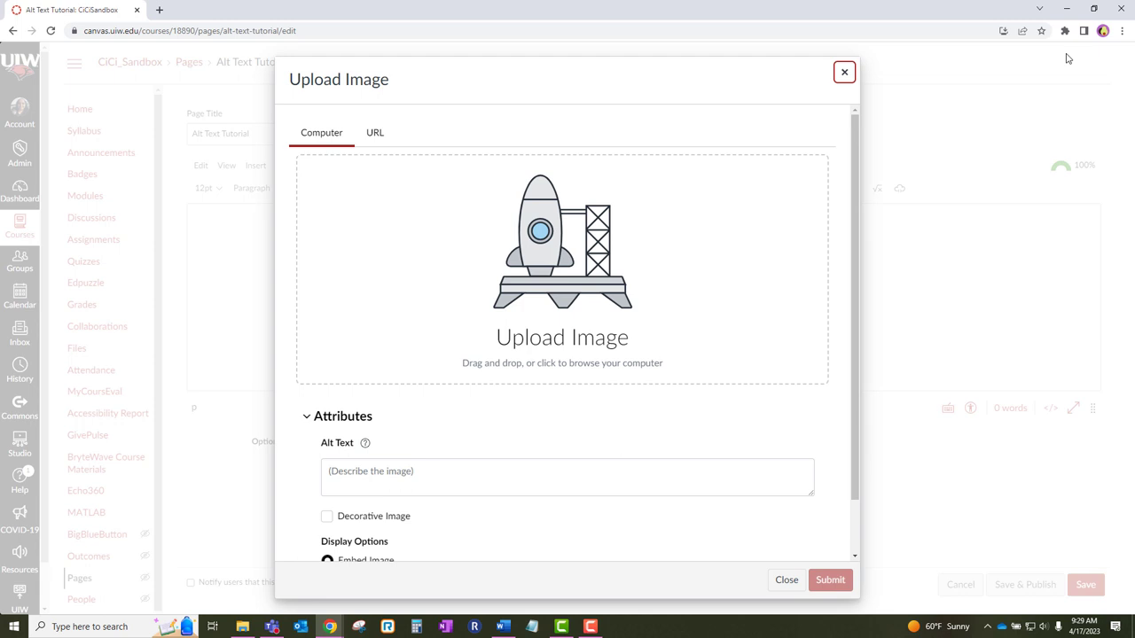
# Step: Add the local file Cat Asleep on Blanket V3.jpeg as the image to upload
pyautogui.moveTo(1122, 64)
pyautogui.mouseDown()
pyautogui.moveTo(491, 240)
pyautogui.moveTo(940, 225)
pyautogui.moveTo(1096, 160)
pyautogui.moveTo(1134, 67)
pyautogui.mouseUp()
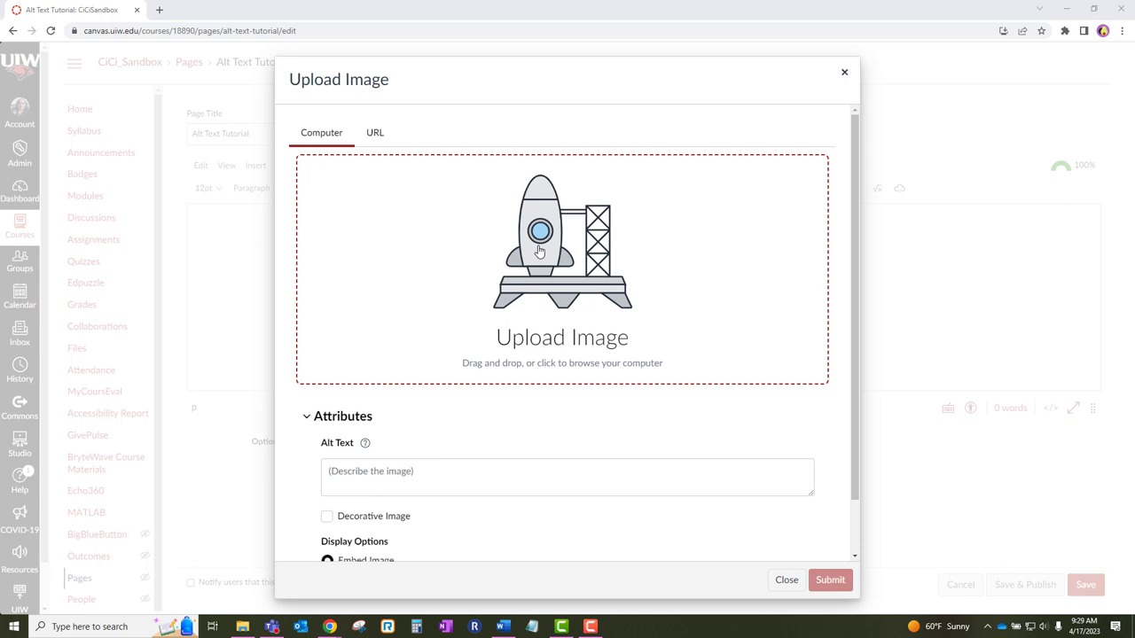
pyautogui.click(539, 250)
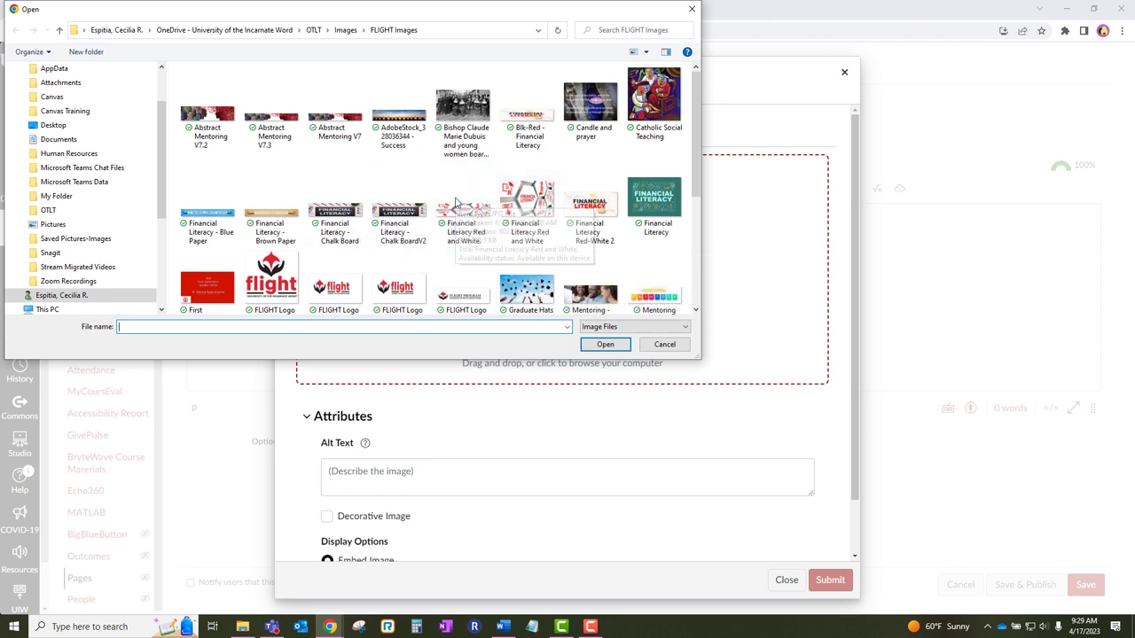
pyautogui.click(674, 347)
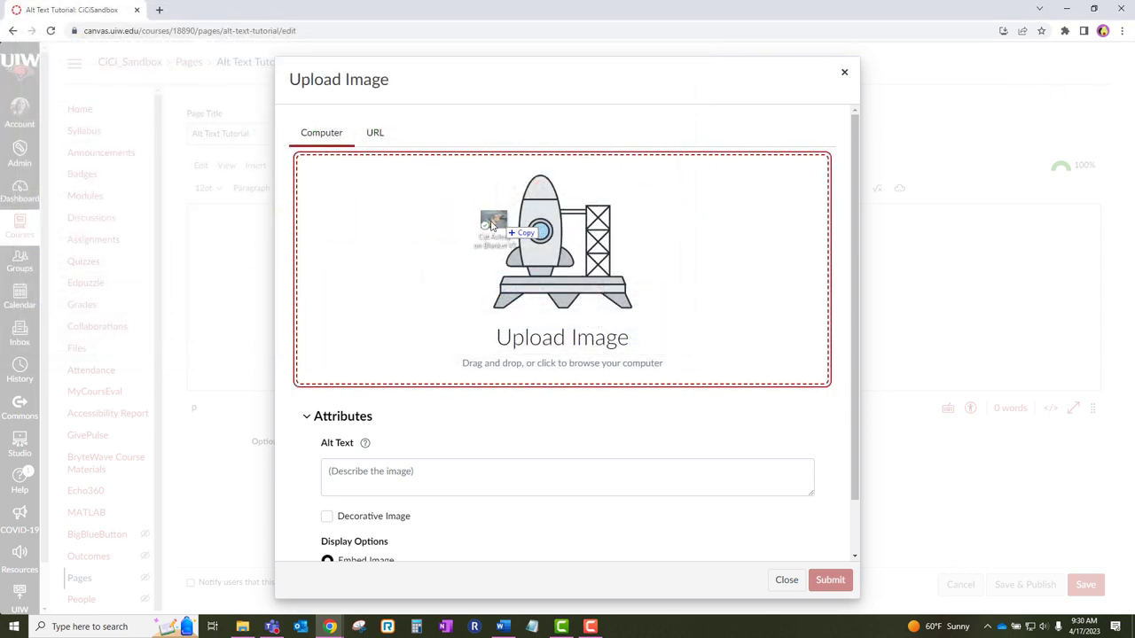
pyautogui.moveTo(481, 228)
pyautogui.mouseDown()
pyautogui.moveTo(464, 241)
pyautogui.moveTo(468, 228)
pyautogui.mouseUp()
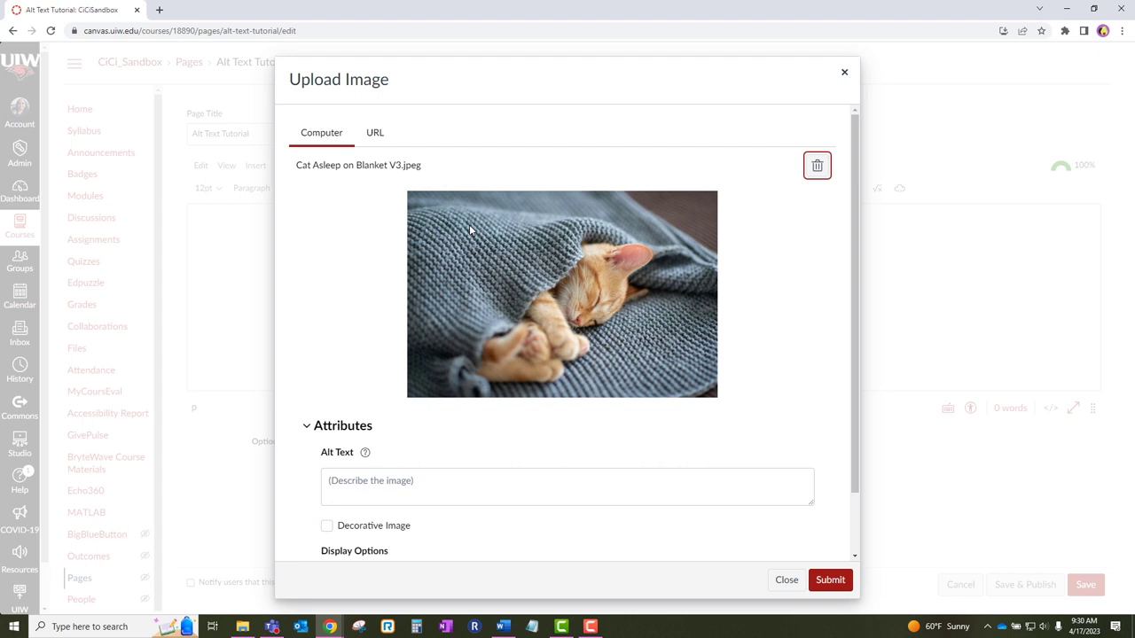
# Step: Give the cat image the alt text "a cat sleeping on a blanket" and insert it embedded in the page
pyautogui.scroll(-1, 803, 275)
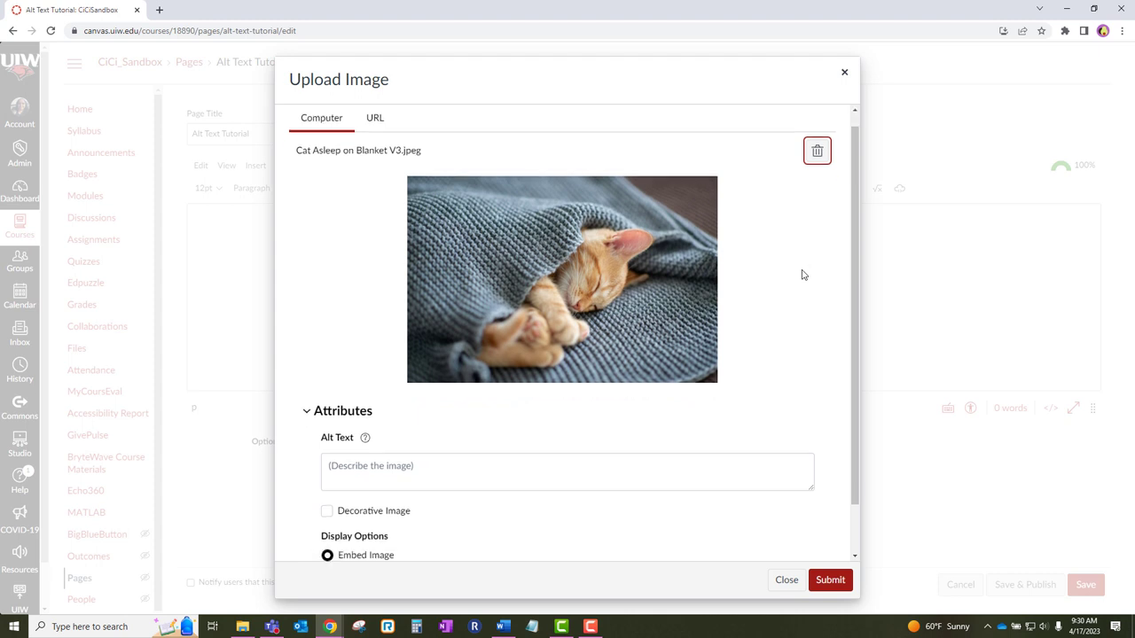
pyautogui.scroll(-3, 804, 275)
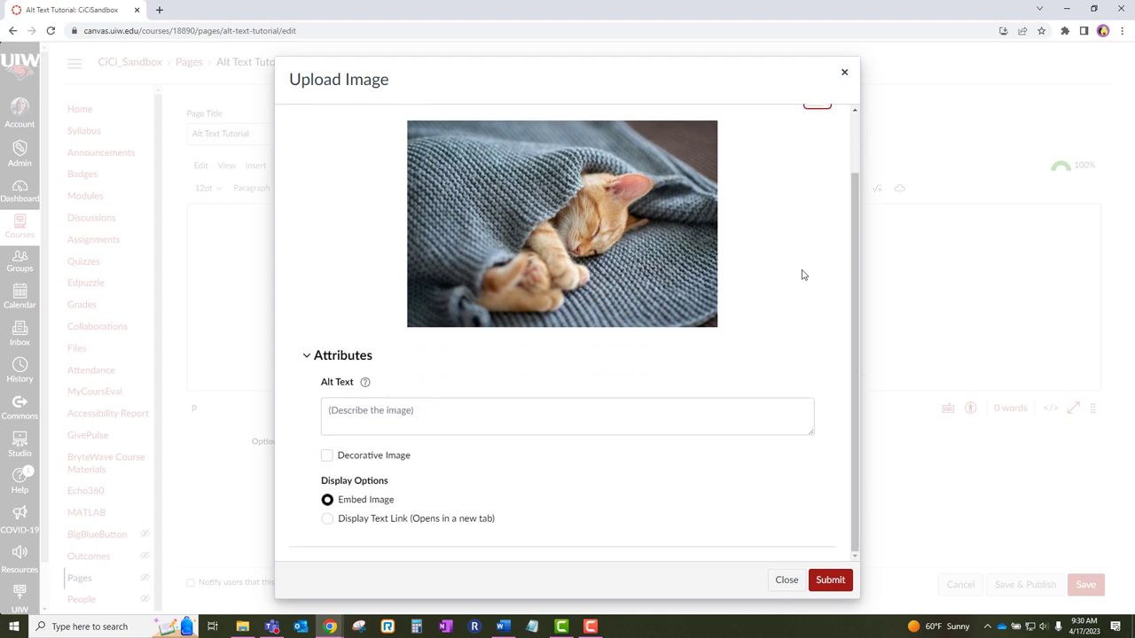
pyautogui.click(373, 414)
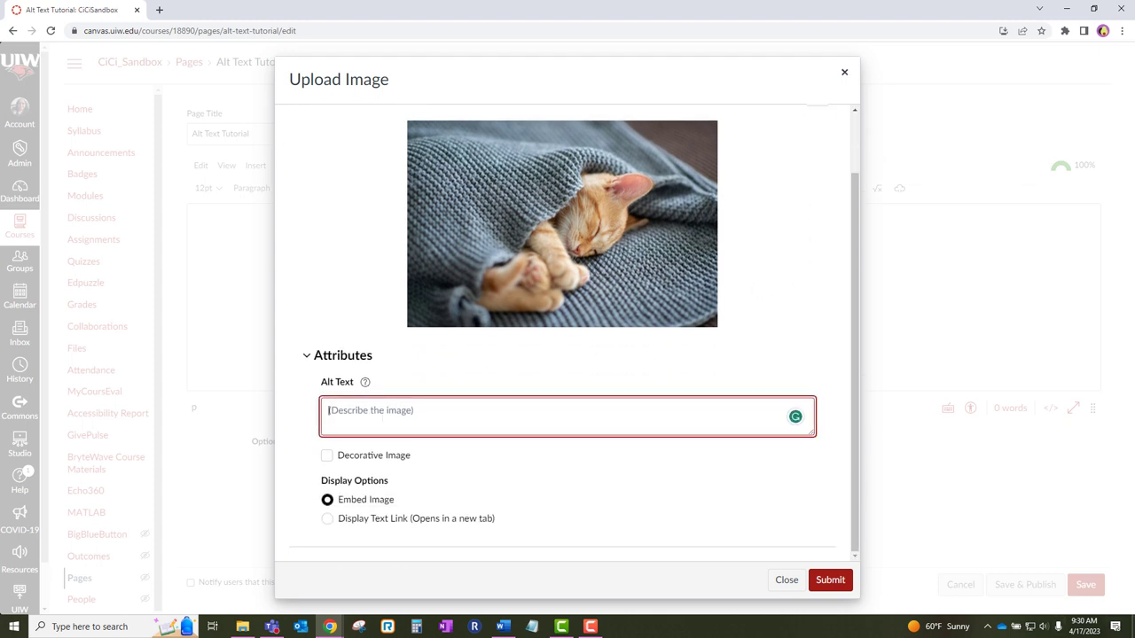
pyautogui.hotkey('alt', 'Tab')
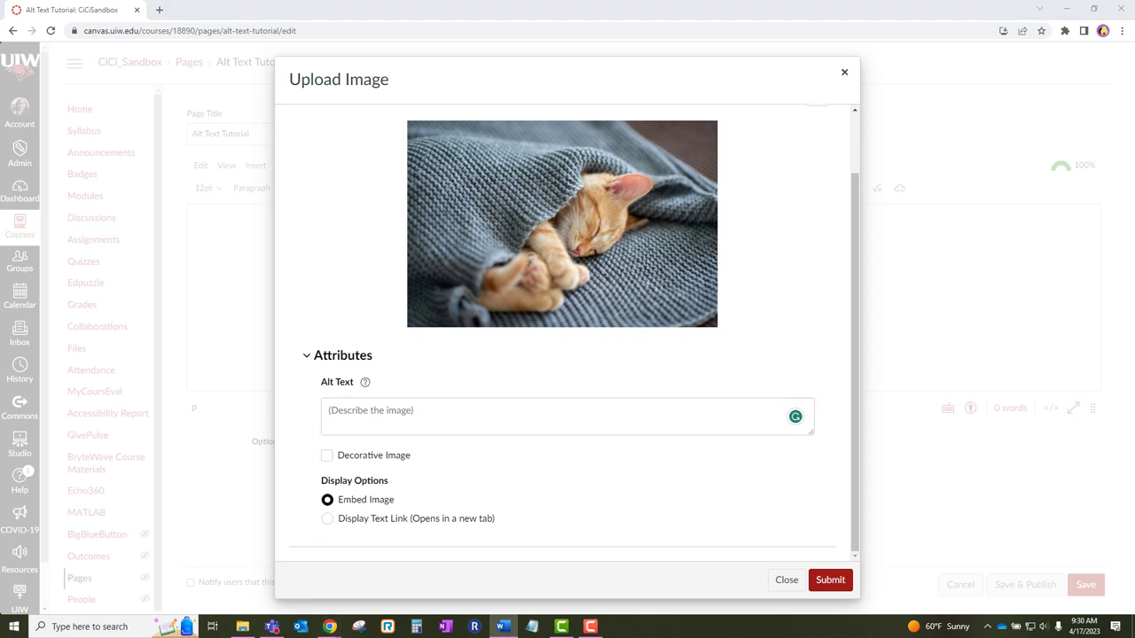
pyautogui.click(418, 409)
pyautogui.write('a cat sleeping on a blanket')
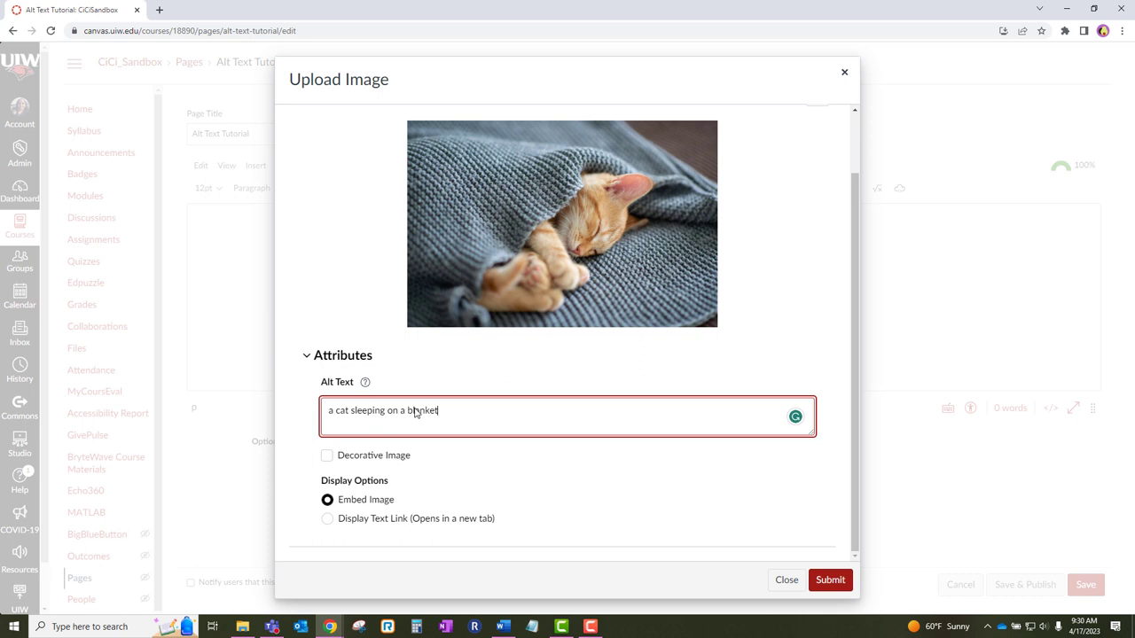
pyautogui.click(829, 580)
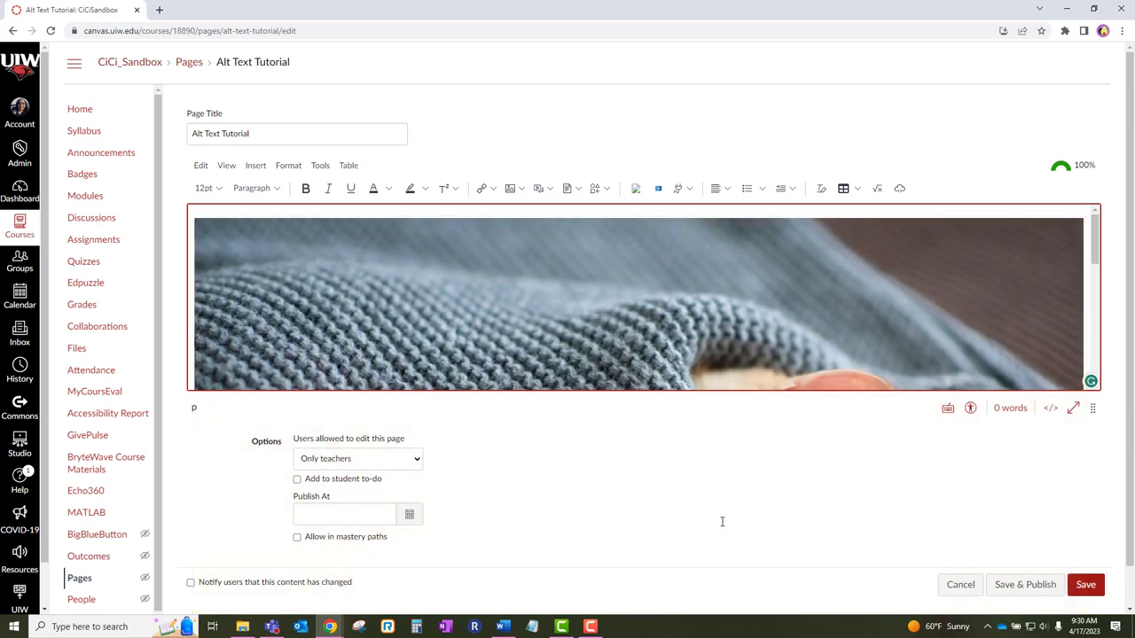
# Step: Shrink the inserted cat image proportionally to less than half its width and save the page
pyautogui.click(296, 273)
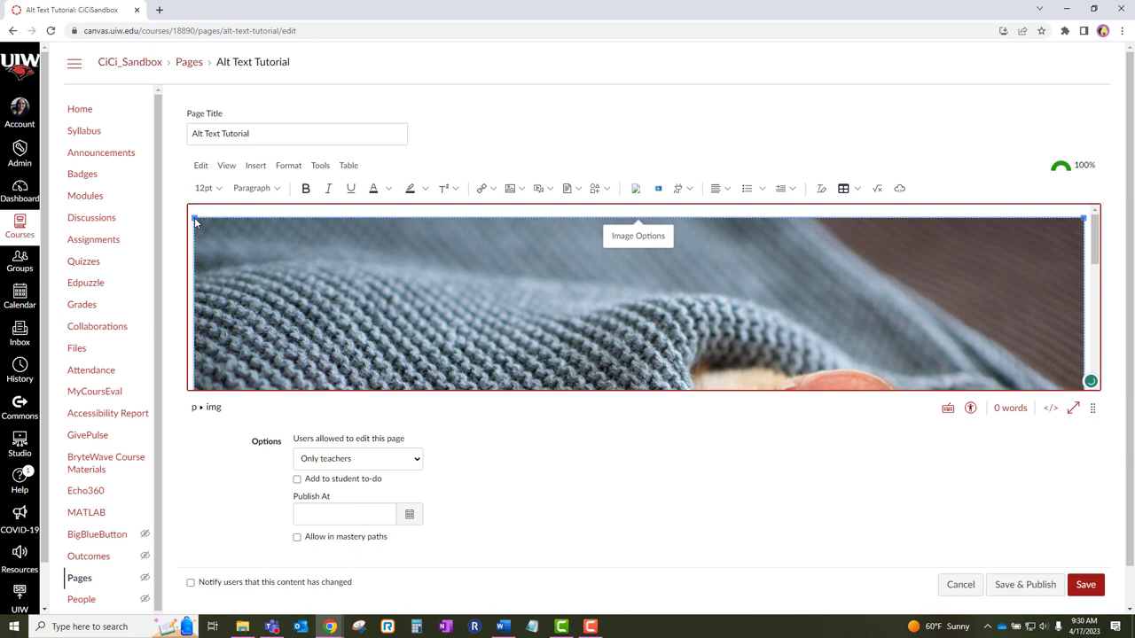
pyautogui.moveTo(195, 218); pyautogui.dragTo(747, 359)
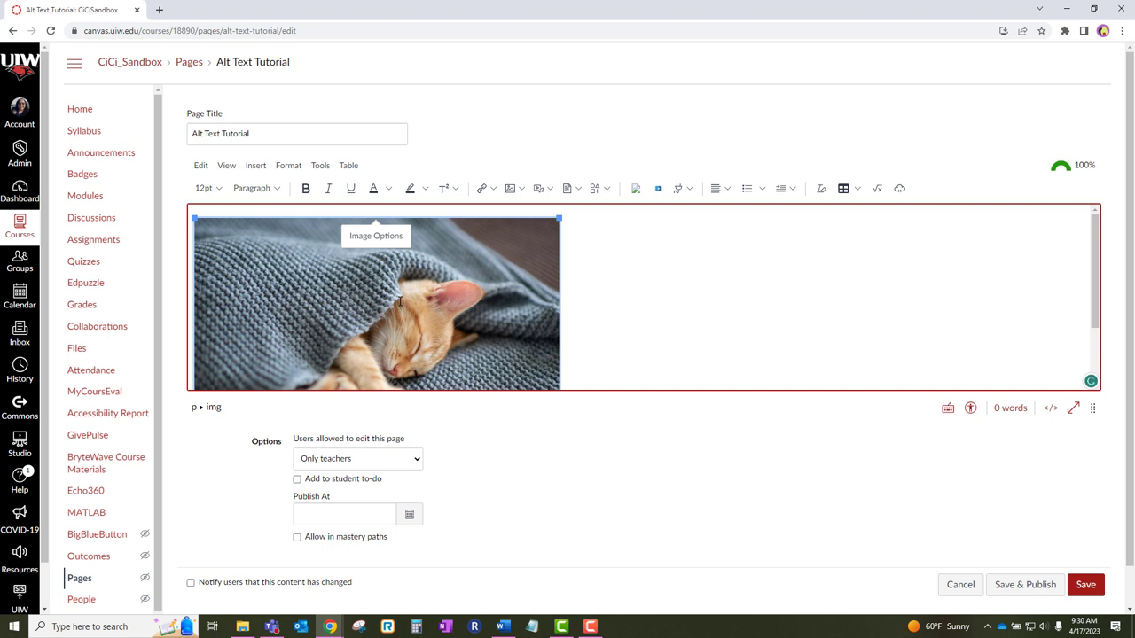
pyautogui.click(1087, 585)
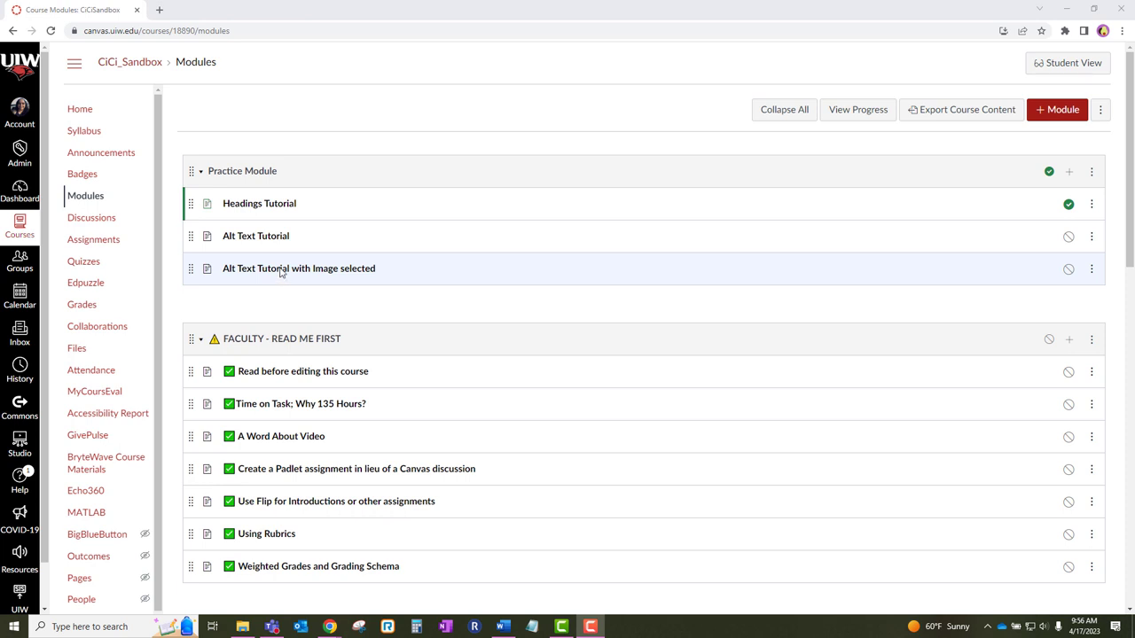
# Step: Open the "Alt Text Tutorial with Image selected" page for editing and bring up the cat image's options
pyautogui.click(280, 273)
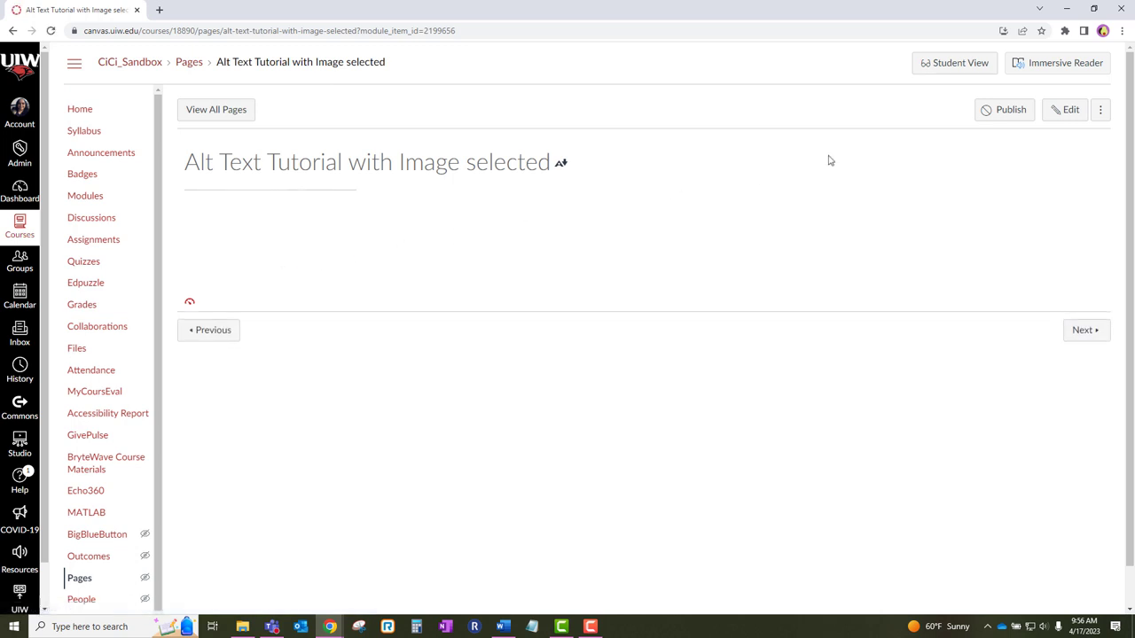
pyautogui.click(1069, 111)
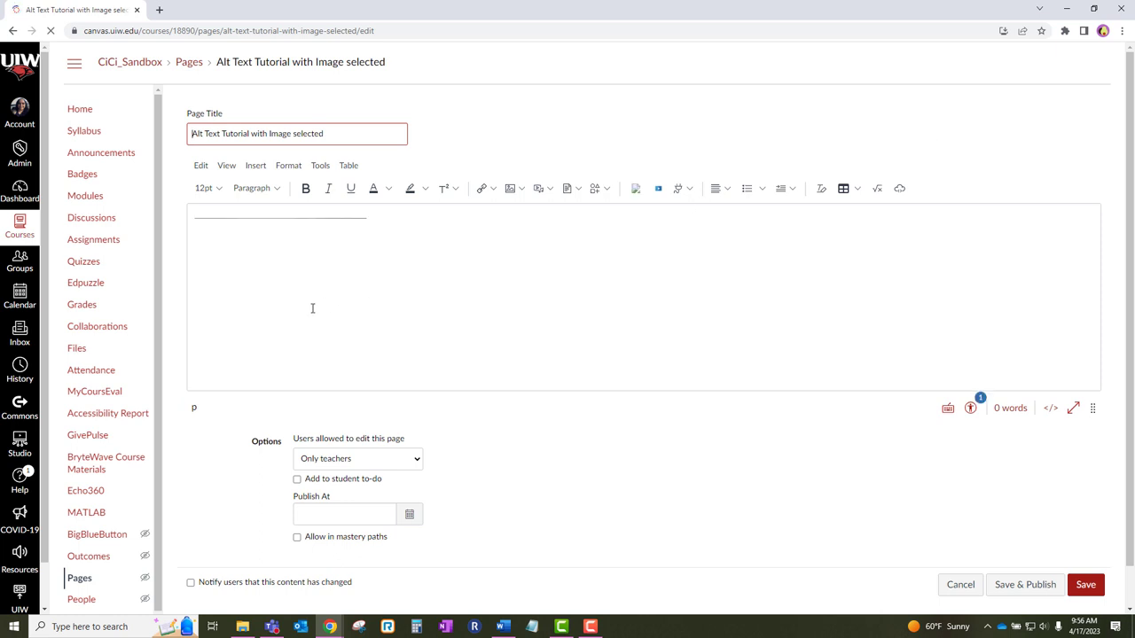
pyautogui.click(289, 286)
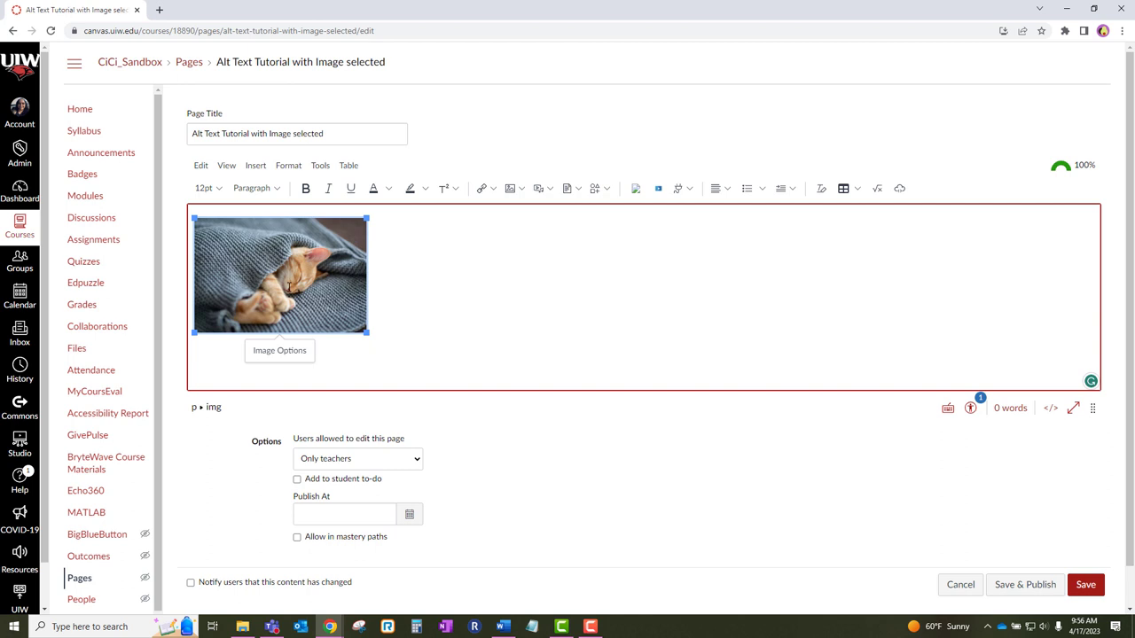
pyautogui.click(289, 354)
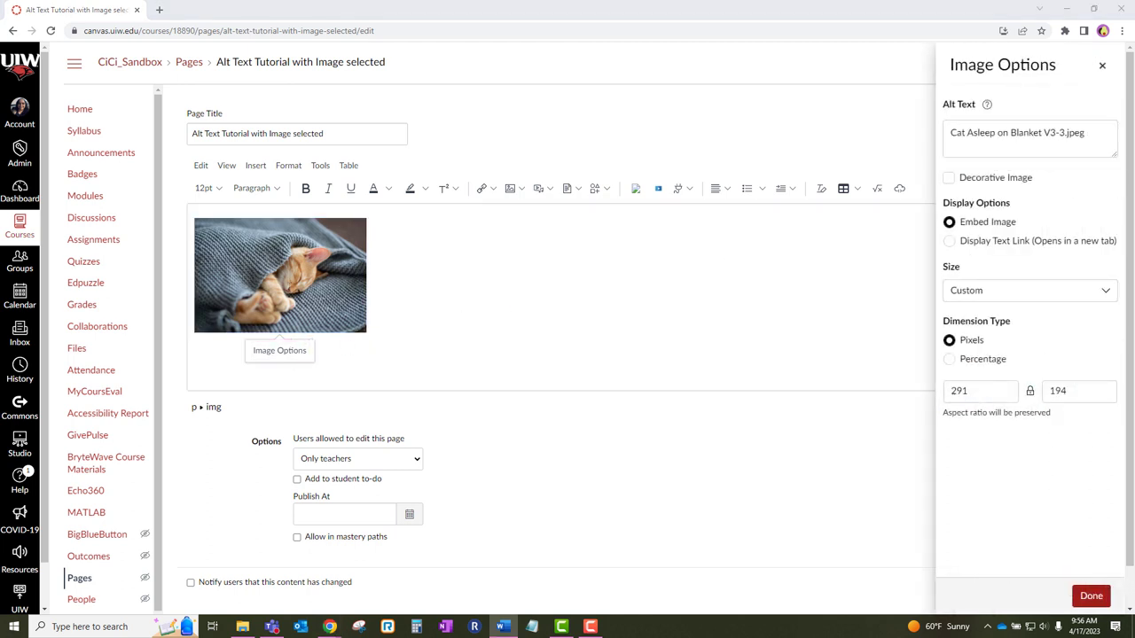
# Step: Replace the cat image's file-name alt text with "a cat sleeping on a blanket", apply it and save the page
pyautogui.click(950, 132)
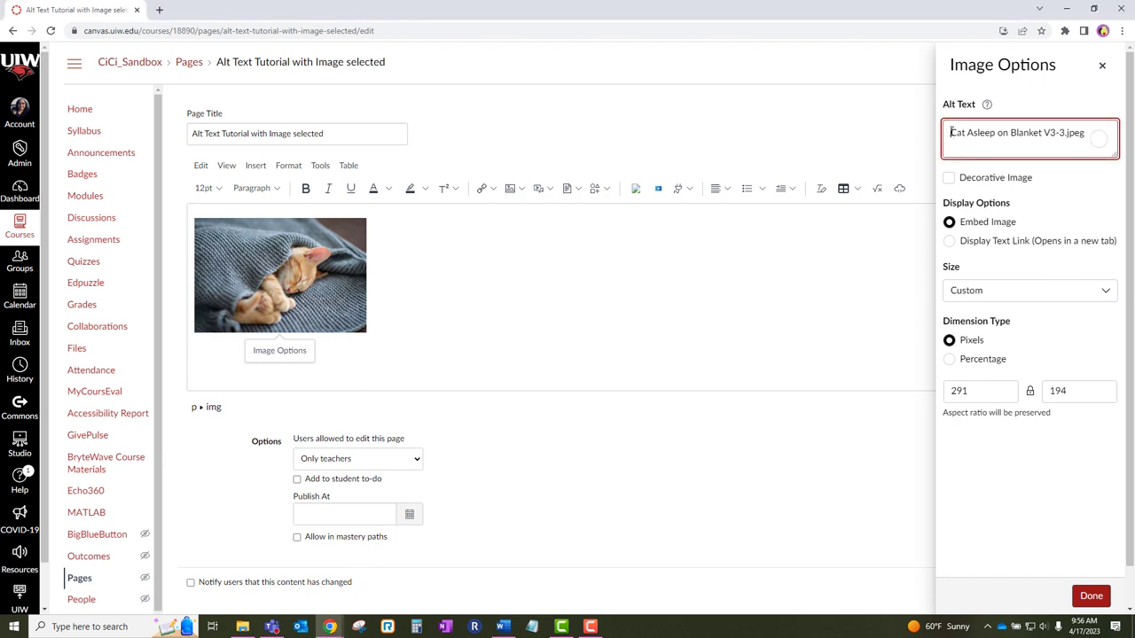
pyautogui.write('a cat sleeping on a blanket')
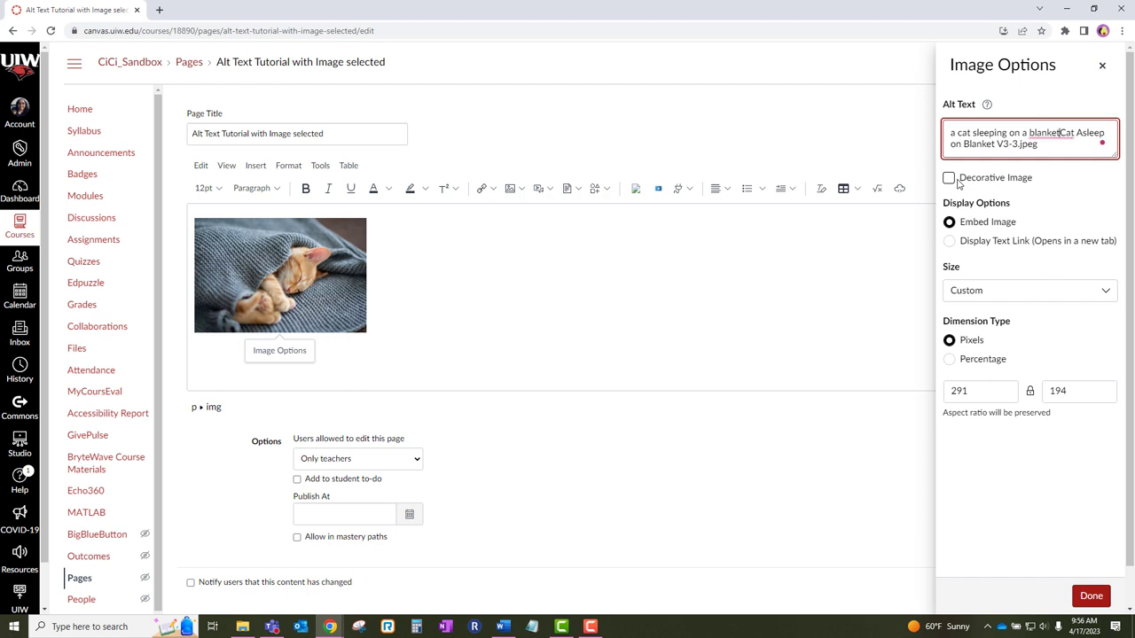
pyautogui.press('Delete')
pyautogui.press('Delete')
pyautogui.press('Delete')
pyautogui.press('Delete')
pyautogui.press('Delete')
pyautogui.press('Delete')
pyautogui.press('Delete')
pyautogui.press('Delete')
pyautogui.press('Delete')
pyautogui.press('Delete')
pyautogui.press('Delete')
pyautogui.press('Delete')
pyautogui.press('Delete')
pyautogui.press('Delete')
pyautogui.press('Delete')
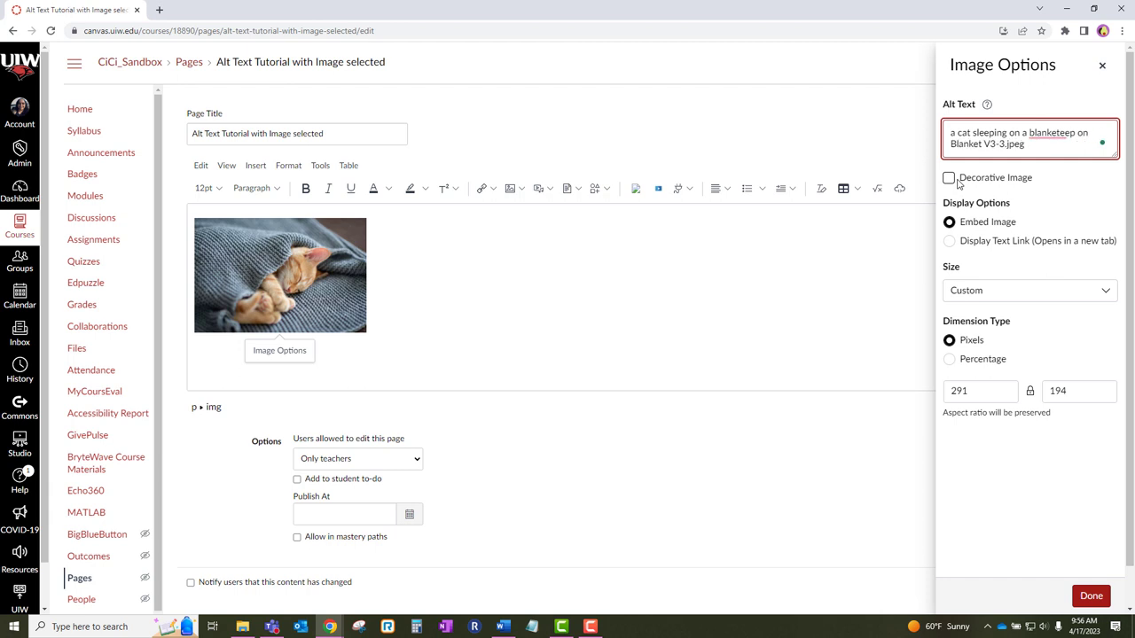
pyautogui.press('Delete')
pyautogui.press('Delete')
pyautogui.press('Delete')
pyautogui.press('Delete')
pyautogui.press('Delete')
pyautogui.press('Delete')
pyautogui.press('Delete')
pyautogui.press('Delete')
pyautogui.press('Delete')
pyautogui.press('Delete')
pyautogui.press('Delete')
pyautogui.press('Delete')
pyautogui.press('Delete')
pyautogui.press('Delete')
pyautogui.press('Delete')
pyautogui.press('Delete')
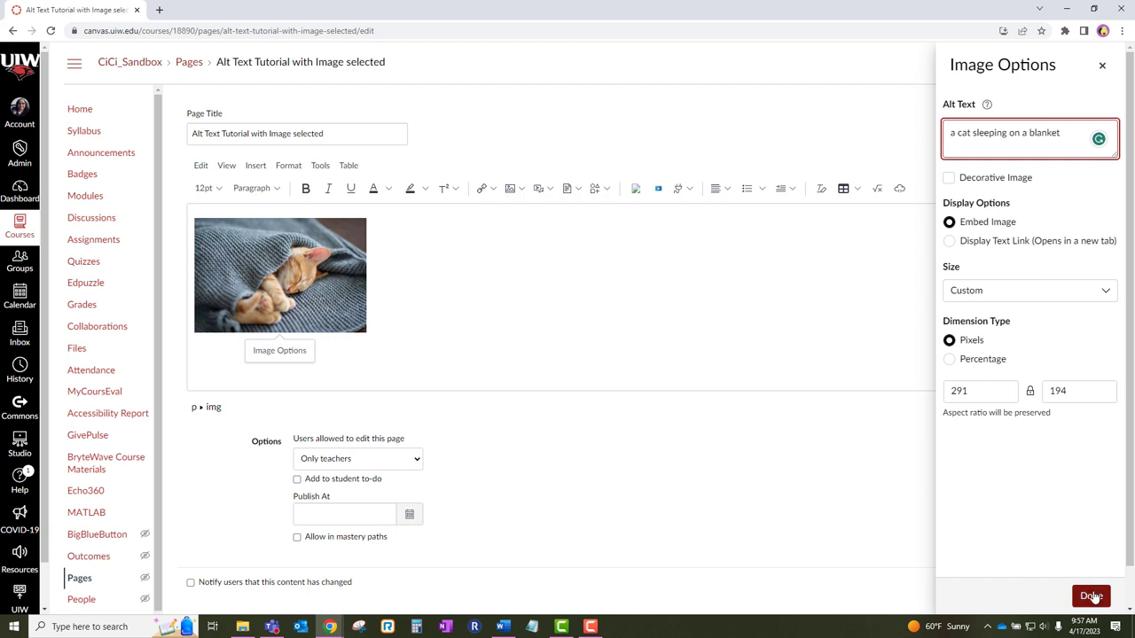
pyautogui.click(1091, 595)
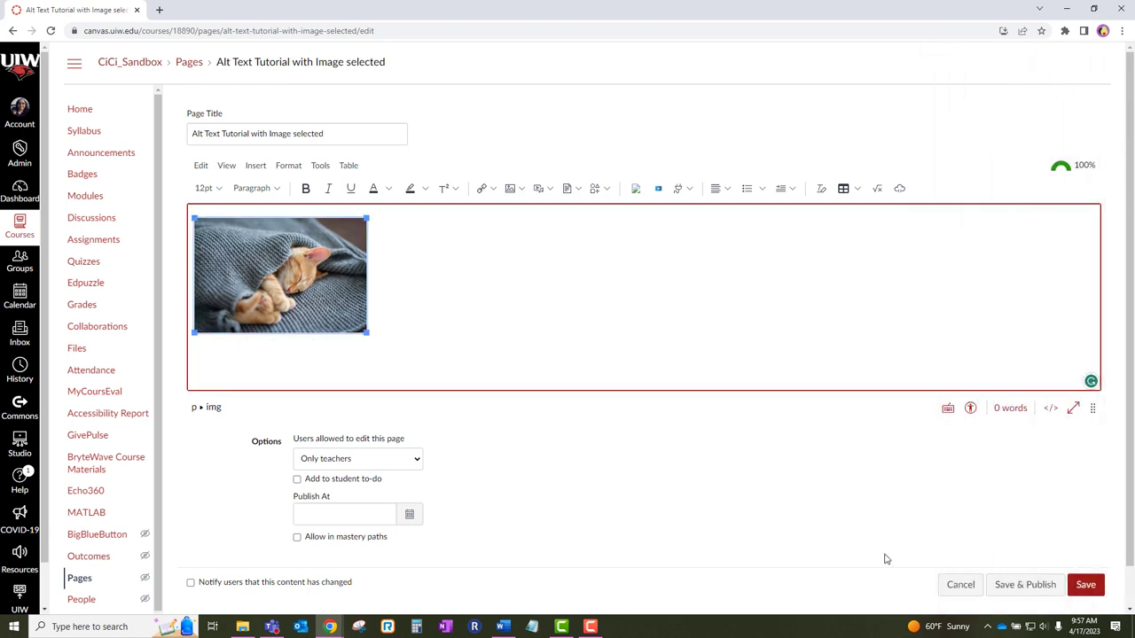
pyautogui.click(1085, 585)
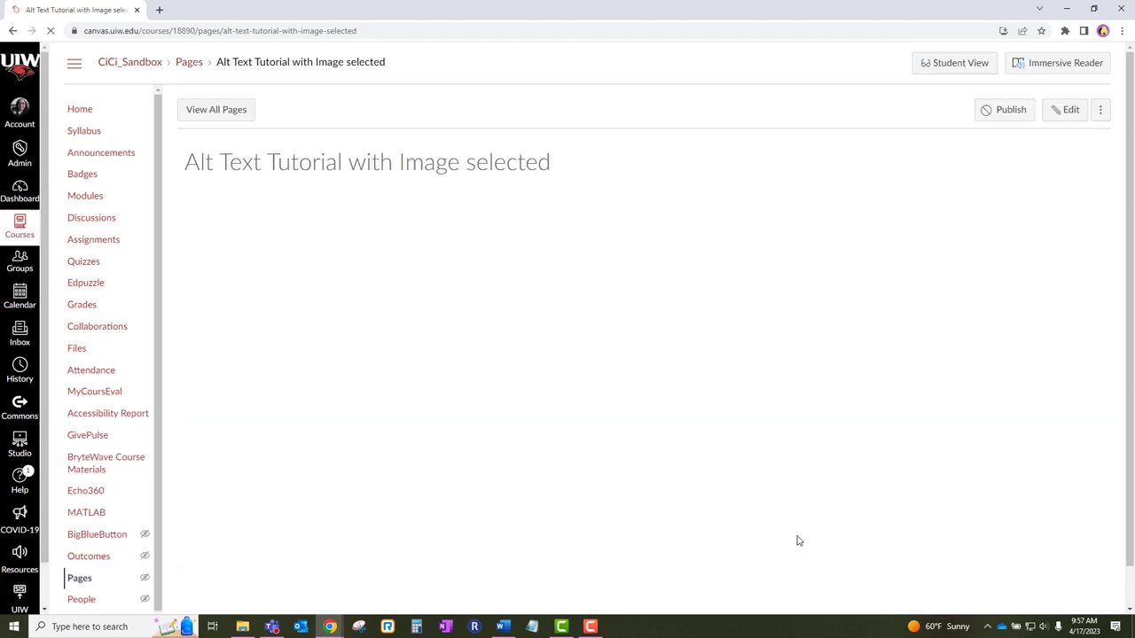